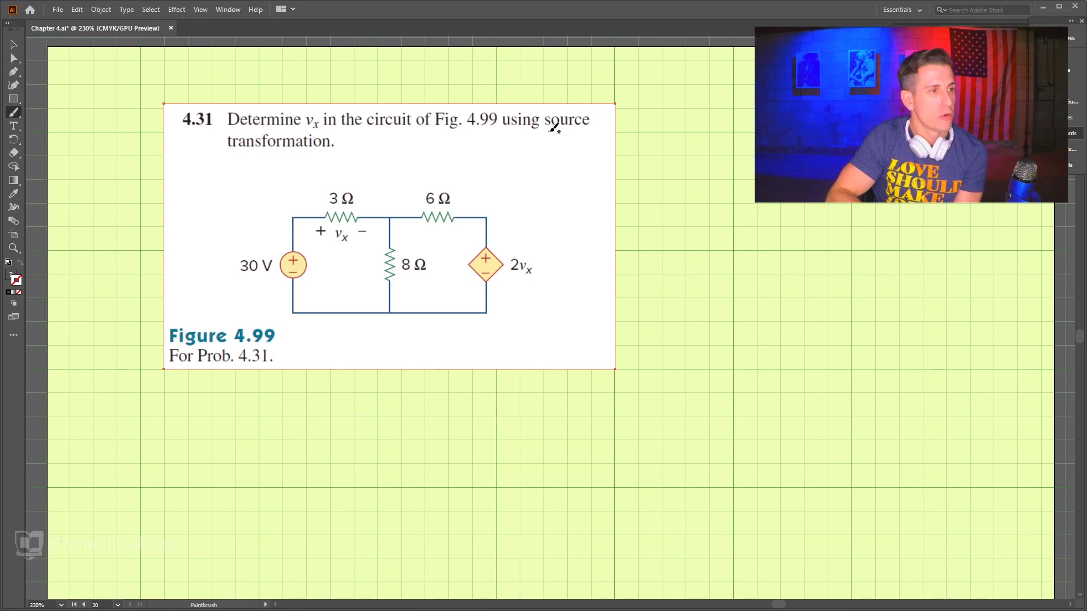
Underline 'source' and 'transformation' and loop around the 6 Ω resistor and 2vx source.
drag(550, 135, 591, 132)
drag(247, 159, 330, 160)
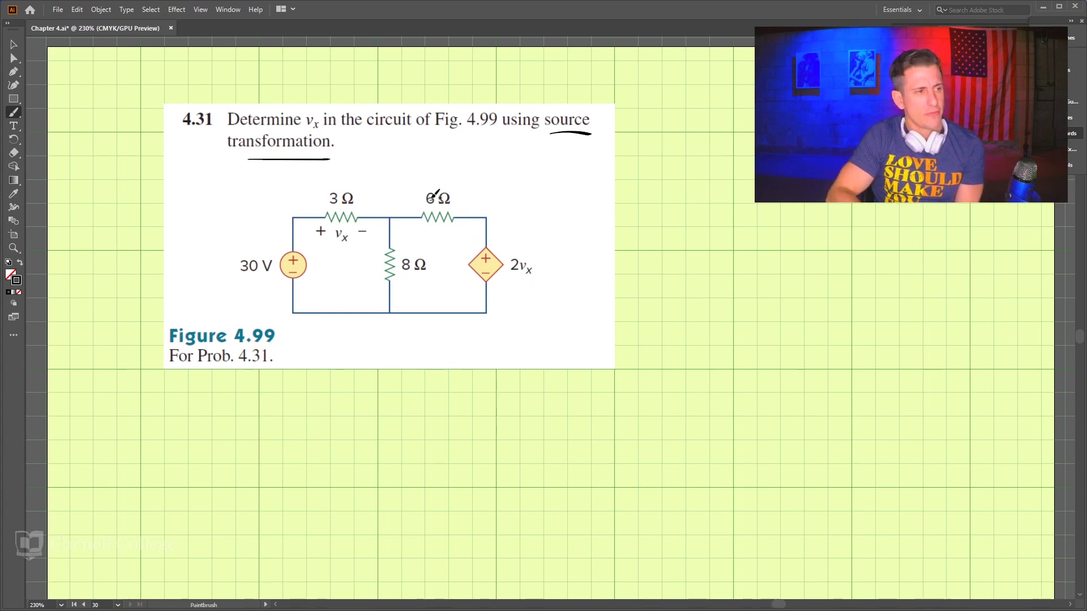
mouse_move(420, 185)
mouse_down()
mouse_move(456, 274)
mouse_move(499, 294)
mouse_move(535, 290)
mouse_move(541, 241)
mouse_move(497, 193)
mouse_move(417, 185)
mouse_up()
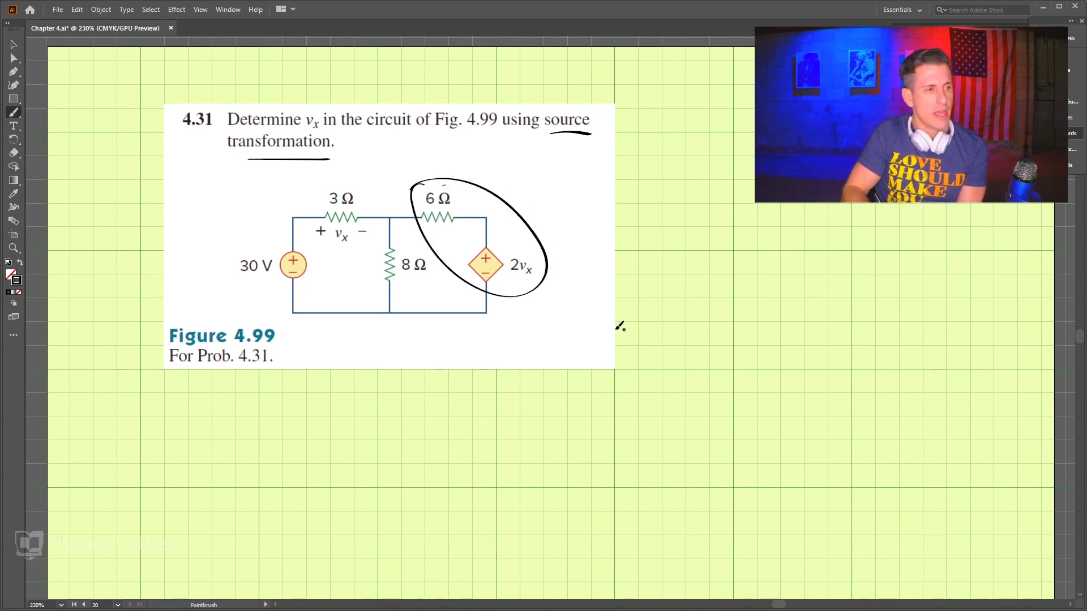
Handwrite Vs = is R to the right of the circuit figure.
mouse_move(625, 250)
mouse_down()
mouse_move(641, 250)
mouse_move(641, 279)
mouse_move(668, 264)
mouse_up()
mouse_move(674, 265)
mouse_down()
mouse_move(687, 277)
mouse_move(699, 261)
mouse_move(693, 278)
mouse_up()
click(680, 242)
drag(718, 275, 727, 250)
drag(733, 243, 743, 260)
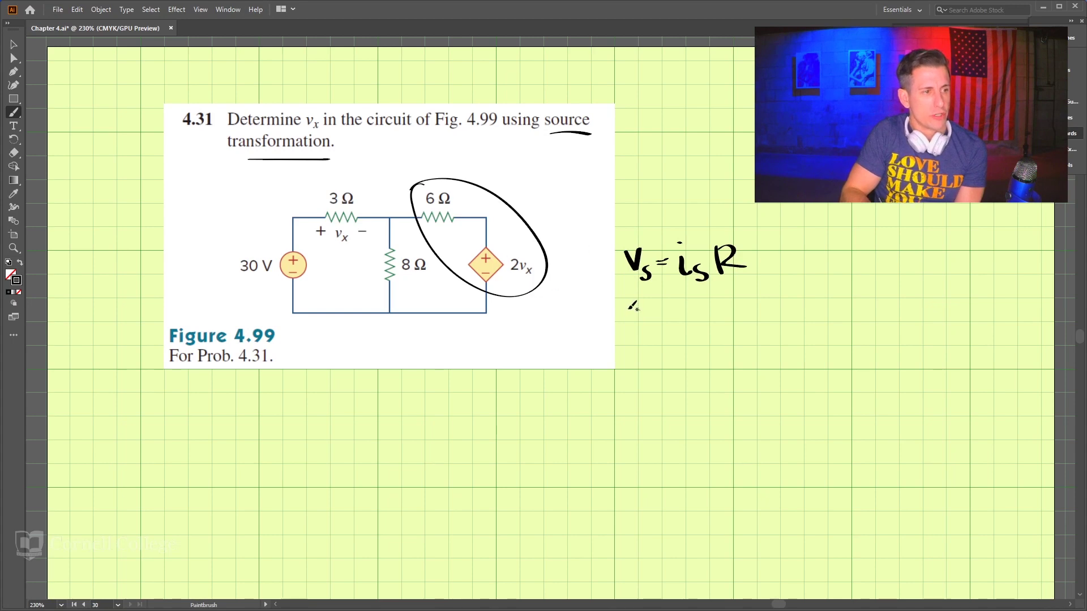
Write 2Vx = is(6) on the next line.
mouse_move(622, 305)
mouse_down()
mouse_move(641, 321)
mouse_move(656, 305)
mouse_up()
mouse_move(656, 317)
mouse_down()
mouse_move(670, 328)
mouse_move(658, 330)
mouse_up()
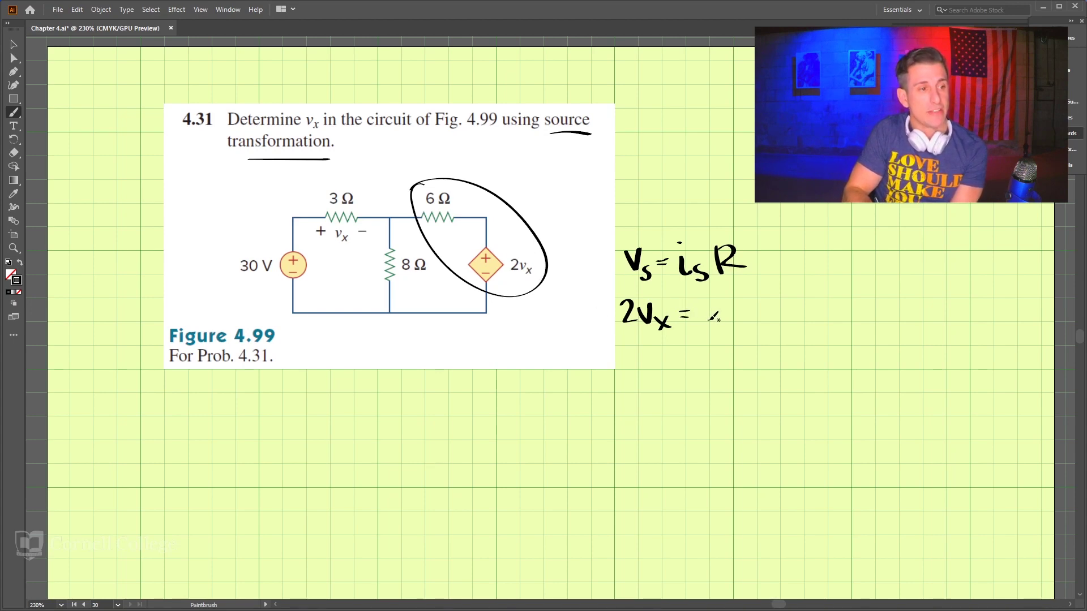
mouse_move(704, 307)
mouse_down()
mouse_move(712, 324)
mouse_move(741, 330)
mouse_up()
click(704, 303)
mouse_move(761, 300)
mouse_down()
mouse_move(755, 314)
mouse_move(771, 333)
mouse_up()
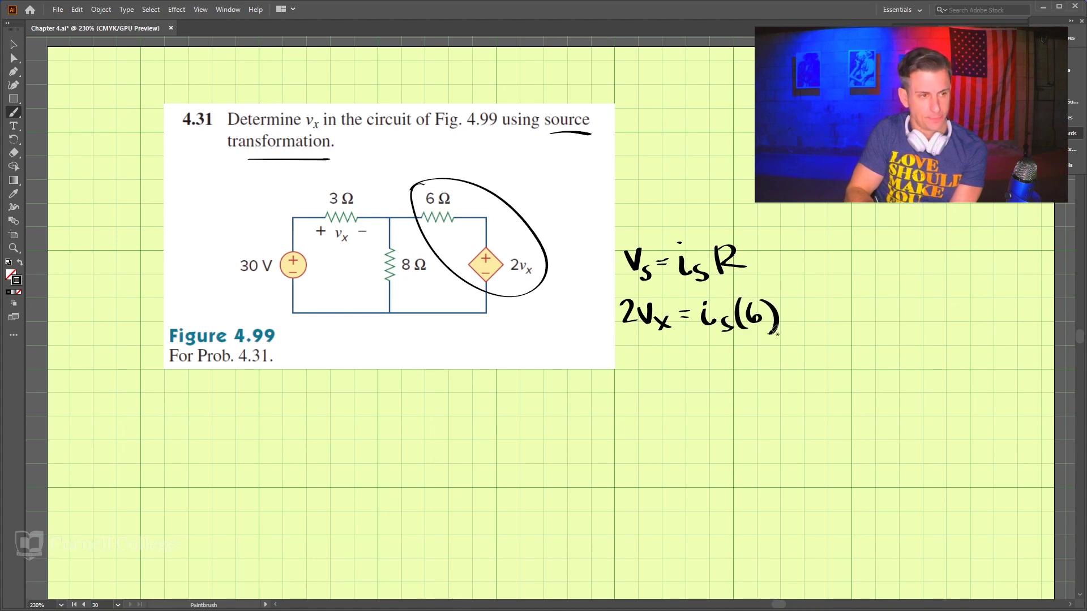
Write is = Vx/3 on a third line and begin the 30 V source below the figure.
mouse_move(636, 358)
mouse_down()
mouse_move(660, 363)
mouse_move(652, 379)
mouse_move(716, 356)
mouse_move(733, 365)
mouse_move(716, 401)
mouse_up()
click(636, 351)
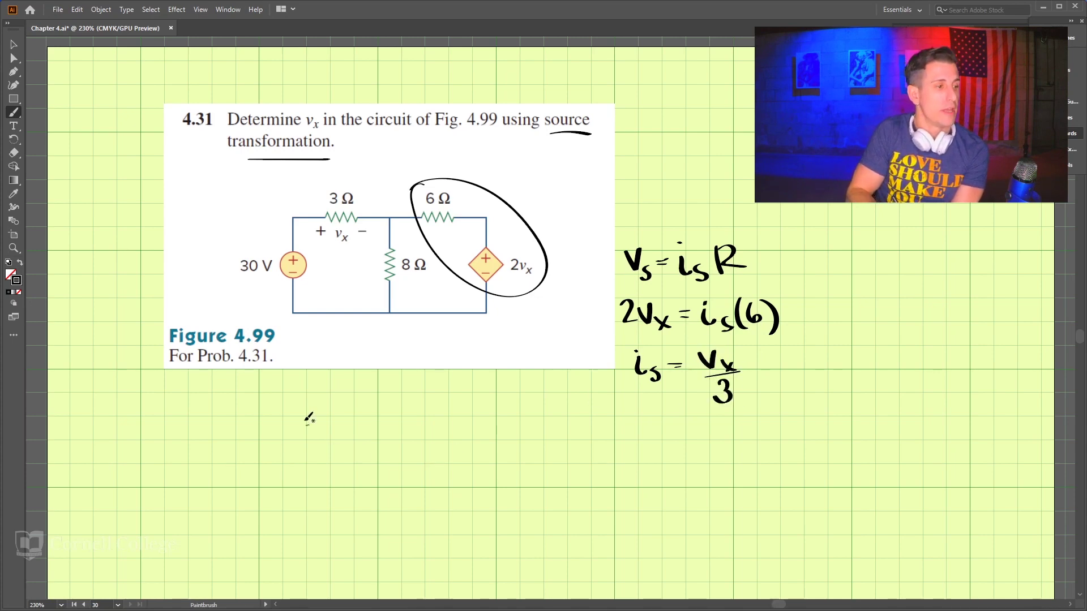
mouse_move(291, 389)
mouse_down()
mouse_move(285, 456)
mouse_move(291, 421)
mouse_move(296, 451)
mouse_up()
Mark the source's polarity, label it 30V, and draw its top and bottom wires.
mouse_move(228, 439)
mouse_down()
mouse_move(229, 456)
mouse_move(249, 440)
mouse_up()
mouse_move(258, 444)
mouse_down()
mouse_move(267, 451)
mouse_move(265, 438)
mouse_up()
mouse_move(291, 391)
mouse_down()
mouse_move(414, 394)
mouse_move(415, 504)
mouse_up()
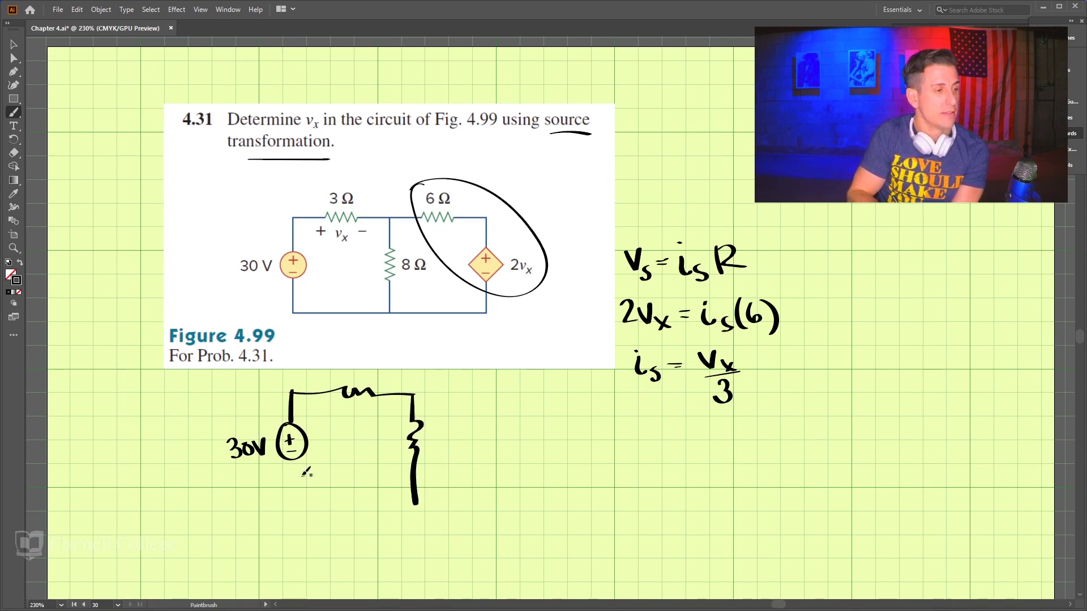
mouse_move(290, 465)
mouse_down()
mouse_move(293, 503)
mouse_move(416, 503)
mouse_up()
Add the right branches with the Vx/3 current source, close the circuit, and circle the 8 and 6 resistors.
mouse_move(412, 394)
mouse_down()
mouse_move(480, 384)
mouse_move(484, 500)
mouse_up()
drag(416, 502, 487, 499)
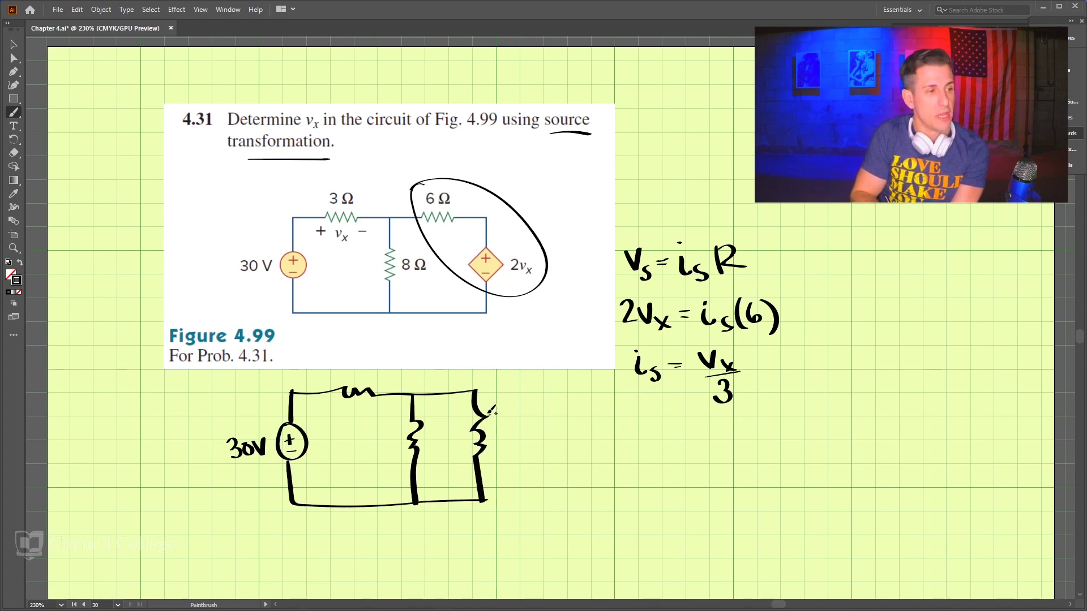
mouse_move(477, 389)
mouse_down()
mouse_move(552, 388)
mouse_move(541, 419)
mouse_move(570, 442)
mouse_move(548, 417)
mouse_move(550, 443)
mouse_move(549, 430)
mouse_move(585, 415)
mouse_move(601, 432)
mouse_up()
mouse_move(601, 424)
mouse_down()
mouse_move(614, 440)
mouse_move(592, 465)
mouse_up()
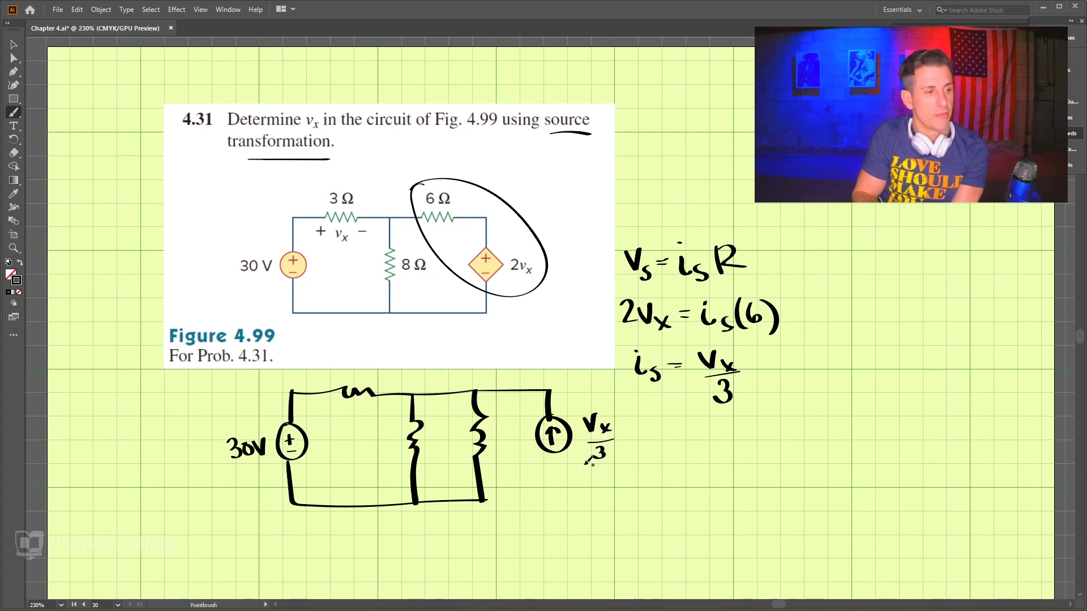
mouse_move(492, 502)
mouse_down()
mouse_move(566, 499)
mouse_move(558, 454)
mouse_move(496, 428)
mouse_move(502, 439)
mouse_move(436, 436)
mouse_up()
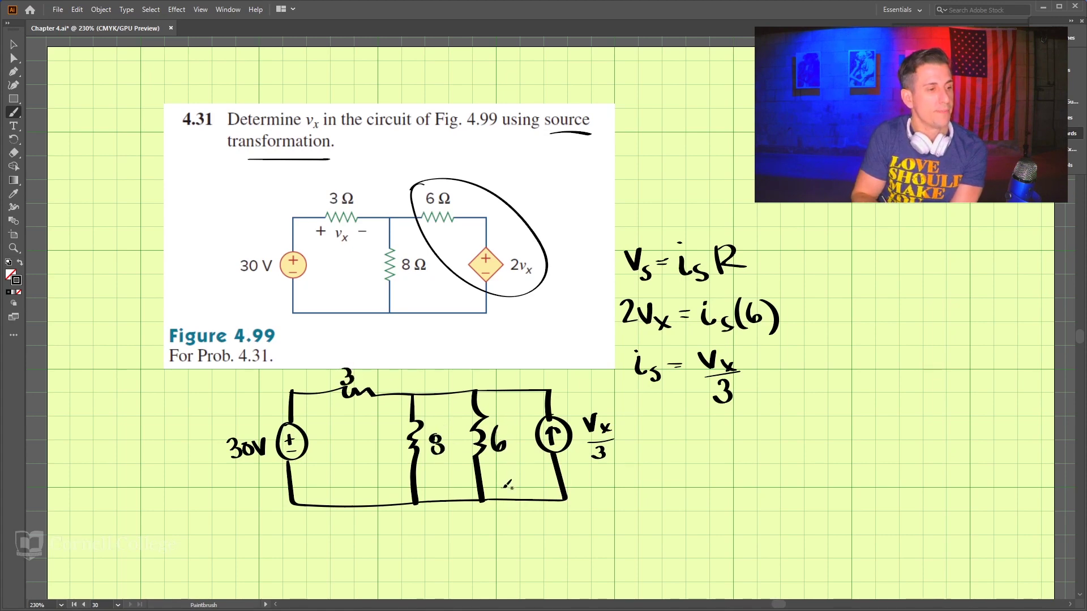
mouse_move(417, 415)
mouse_down()
mouse_move(396, 423)
mouse_move(391, 461)
mouse_move(440, 476)
mouse_move(514, 470)
mouse_move(519, 430)
mouse_move(439, 413)
mouse_move(399, 426)
mouse_up()
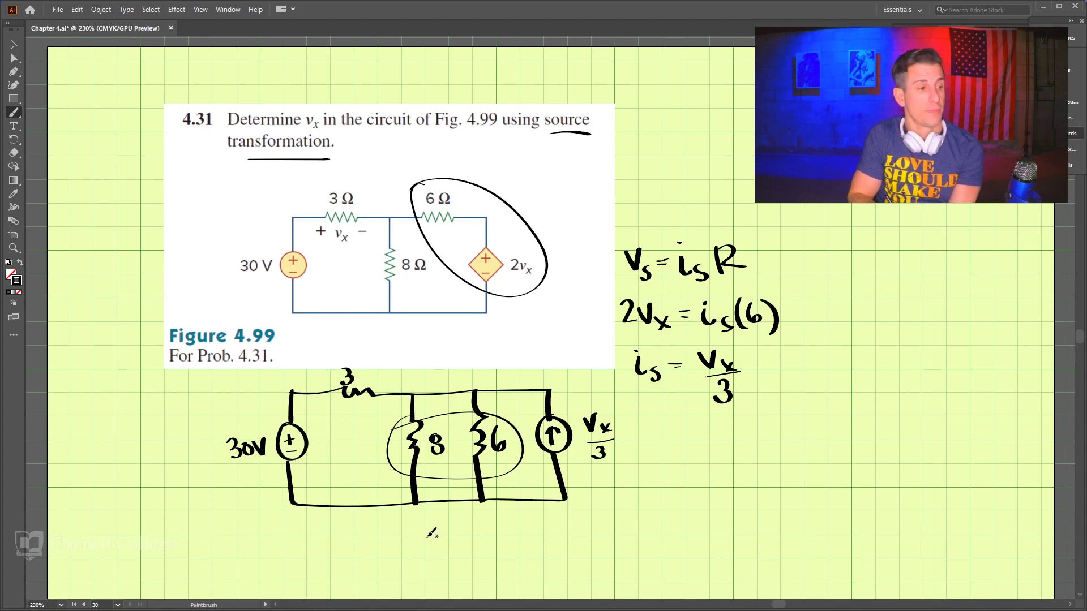
Handwrite 8(6)/(8+6) = 48/14 = 24/7 Ω beneath the redrawn circuit.
mouse_move(424, 521)
mouse_down()
mouse_move(457, 535)
mouse_move(457, 523)
mouse_move(453, 544)
mouse_move(476, 545)
mouse_move(426, 553)
mouse_move(456, 560)
mouse_up()
mouse_move(451, 555)
mouse_down()
mouse_move(450, 568)
mouse_move(463, 564)
mouse_up()
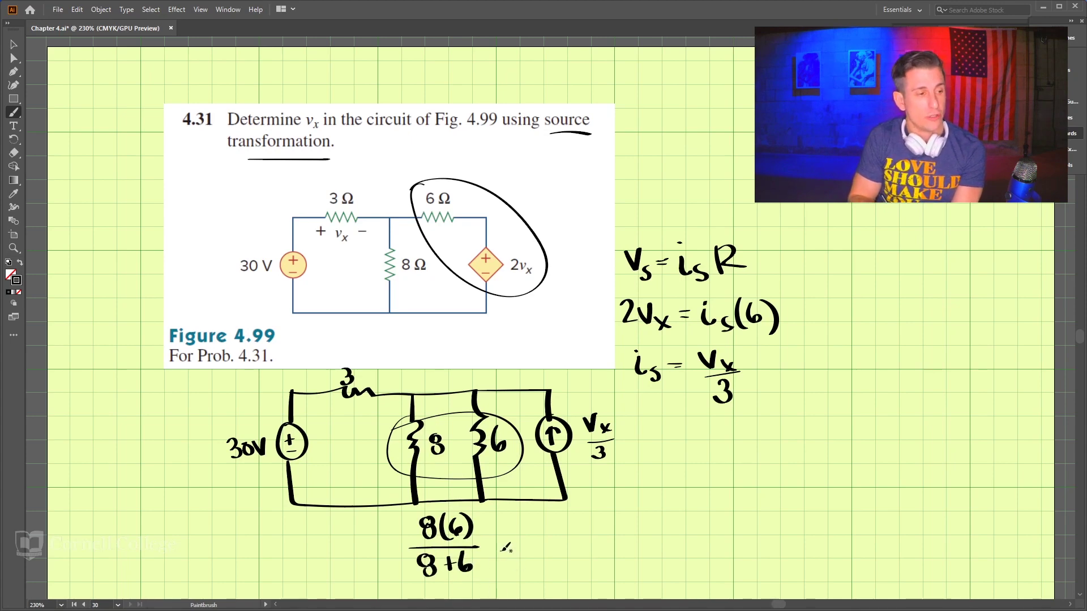
drag(495, 545, 510, 551)
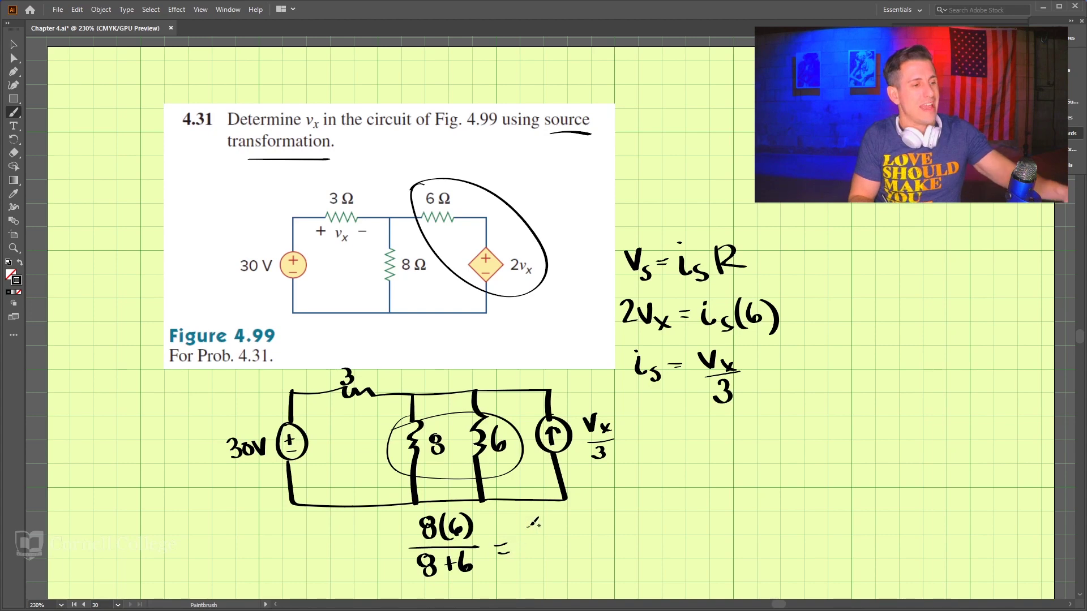
mouse_move(532, 516)
mouse_down()
mouse_move(561, 533)
mouse_move(533, 548)
mouse_move(570, 543)
mouse_move(540, 577)
mouse_up()
mouse_move(554, 555)
mouse_down()
mouse_move(550, 568)
mouse_move(563, 566)
mouse_up()
drag(560, 554, 560, 578)
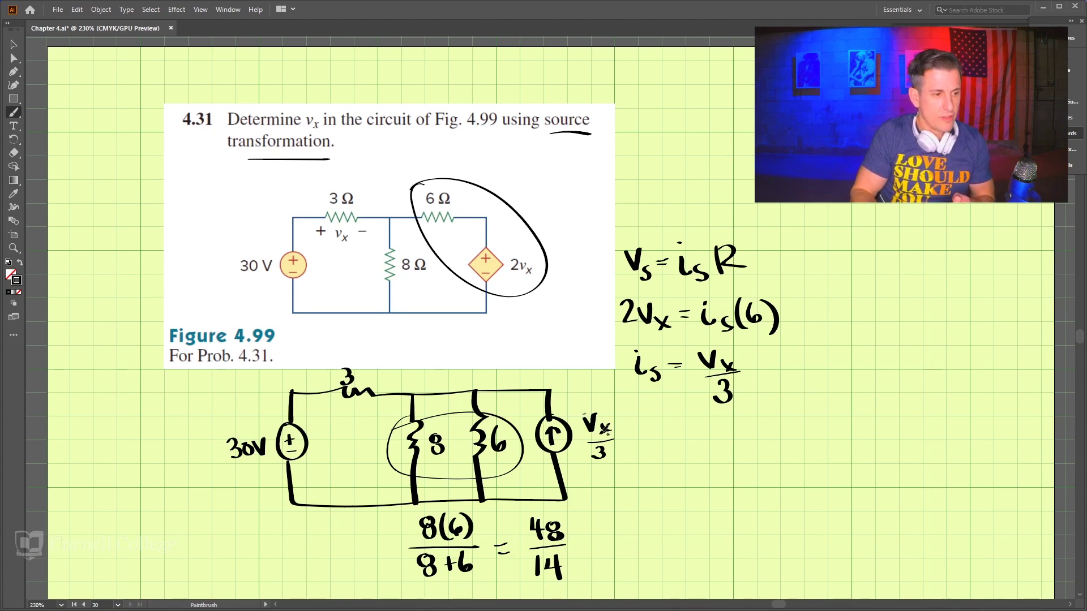
mouse_move(609, 522)
mouse_down()
mouse_move(632, 535)
mouse_move(640, 518)
mouse_move(616, 550)
mouse_move(645, 548)
mouse_move(638, 575)
mouse_move(675, 527)
mouse_move(702, 556)
mouse_up()
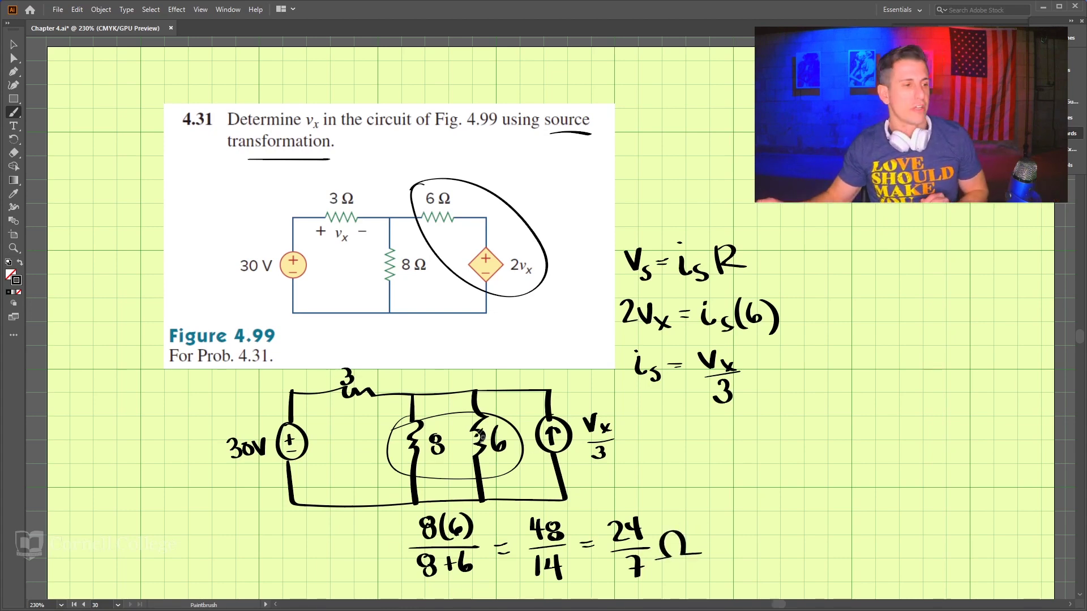
Sketch the reduced circuit's 30V source loop and a resistor labelled 24/7.
scroll(429, 425, down, 5)
scroll(429, 425, down, 3)
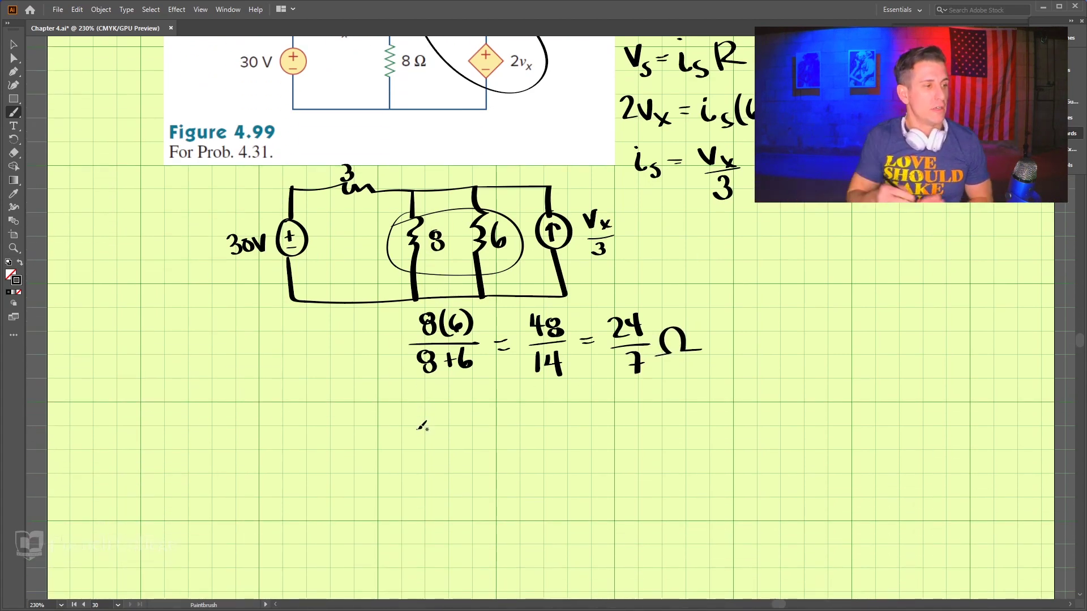
mouse_move(292, 414)
mouse_down()
mouse_move(294, 439)
mouse_move(313, 465)
mouse_move(295, 441)
mouse_move(301, 466)
mouse_move(244, 464)
mouse_move(276, 467)
mouse_move(339, 406)
mouse_move(420, 411)
mouse_move(416, 450)
mouse_move(427, 448)
mouse_move(407, 458)
mouse_move(415, 499)
mouse_up()
mouse_move(297, 475)
mouse_down()
mouse_move(313, 507)
mouse_move(417, 504)
mouse_move(416, 480)
mouse_up()
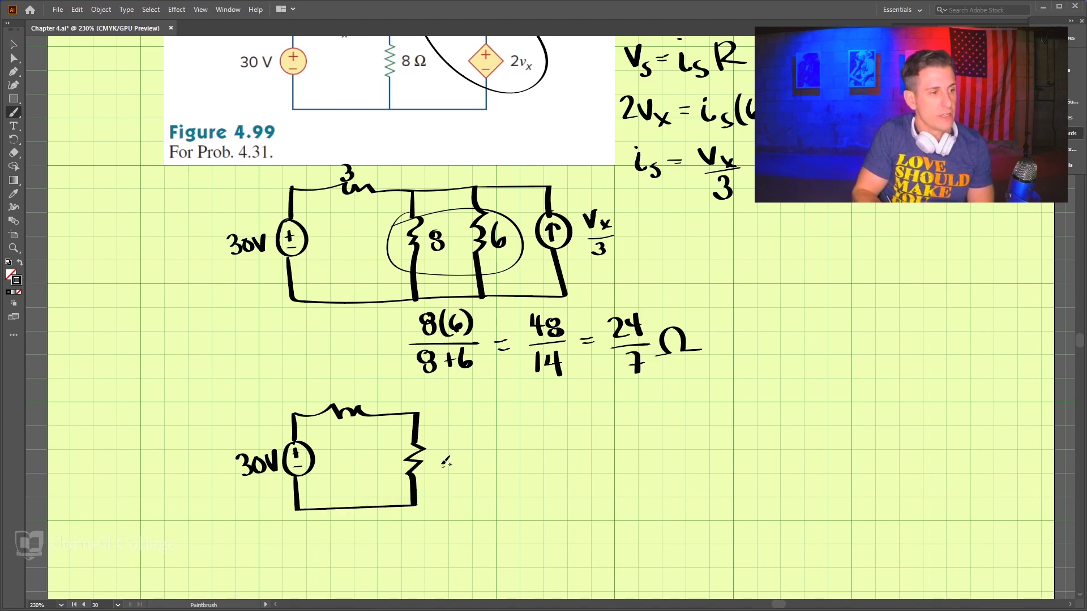
mouse_move(437, 445)
mouse_down()
mouse_move(470, 438)
mouse_move(460, 458)
mouse_move(481, 449)
mouse_move(474, 470)
mouse_up()
mouse_move(420, 414)
mouse_down()
mouse_move(524, 408)
mouse_move(521, 436)
mouse_up()
Add the Vx/3 current source, label the 3 resistor +Vx−, and circle the 24/7 and Vx/3 pair.
mouse_move(532, 444)
mouse_down()
mouse_move(520, 468)
mouse_move(535, 447)
mouse_move(522, 442)
mouse_up()
drag(518, 447, 561, 425)
drag(563, 442, 579, 461)
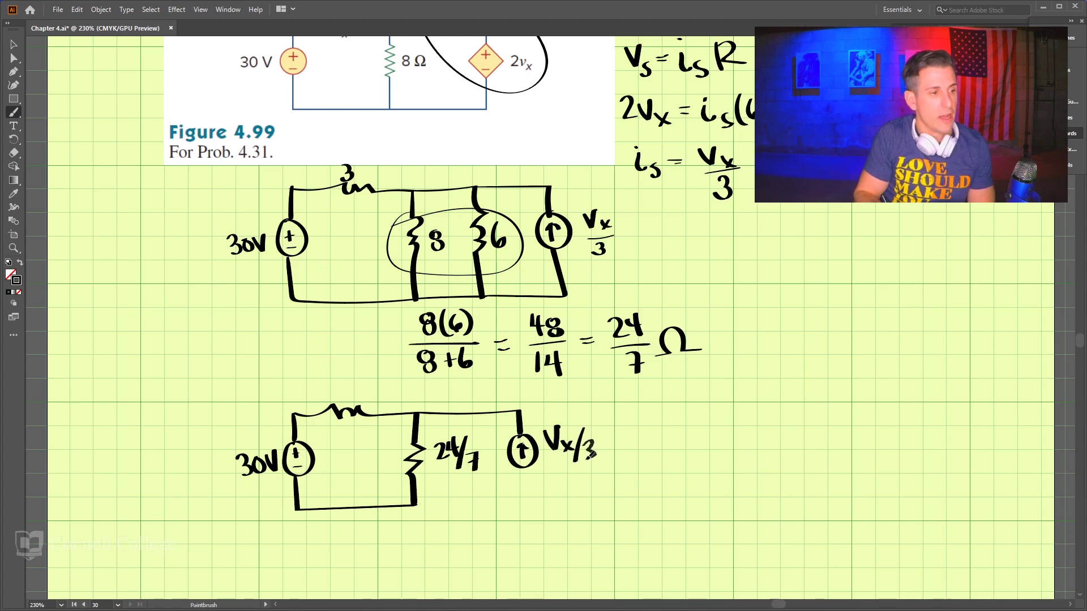
mouse_move(421, 503)
mouse_down()
mouse_move(522, 502)
mouse_move(523, 470)
mouse_up()
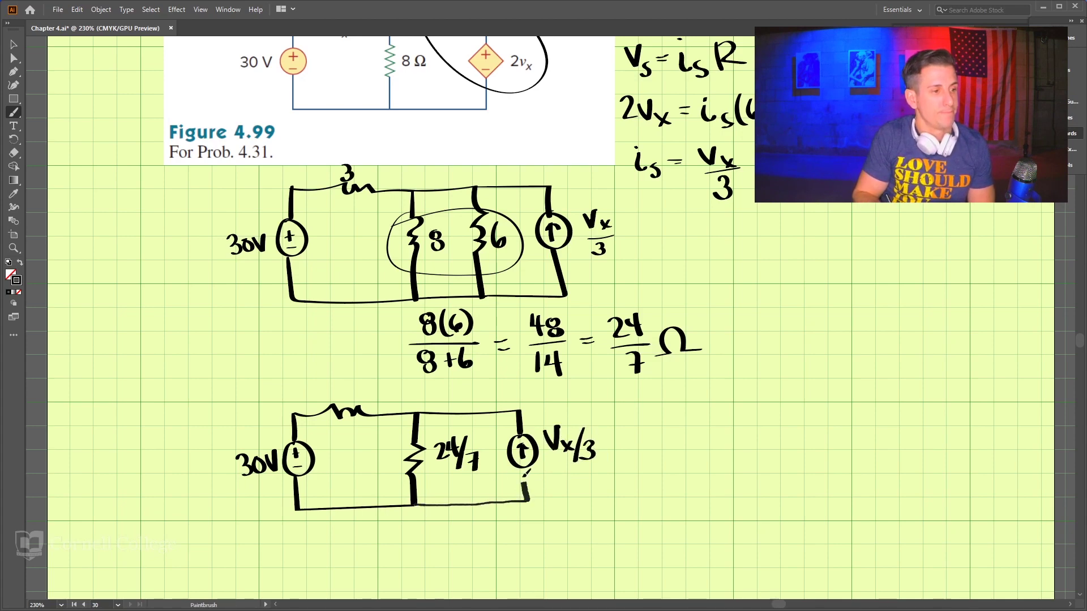
mouse_move(336, 385)
mouse_down()
mouse_move(319, 434)
mouse_move(349, 425)
mouse_move(362, 445)
mouse_up()
drag(361, 434, 353, 446)
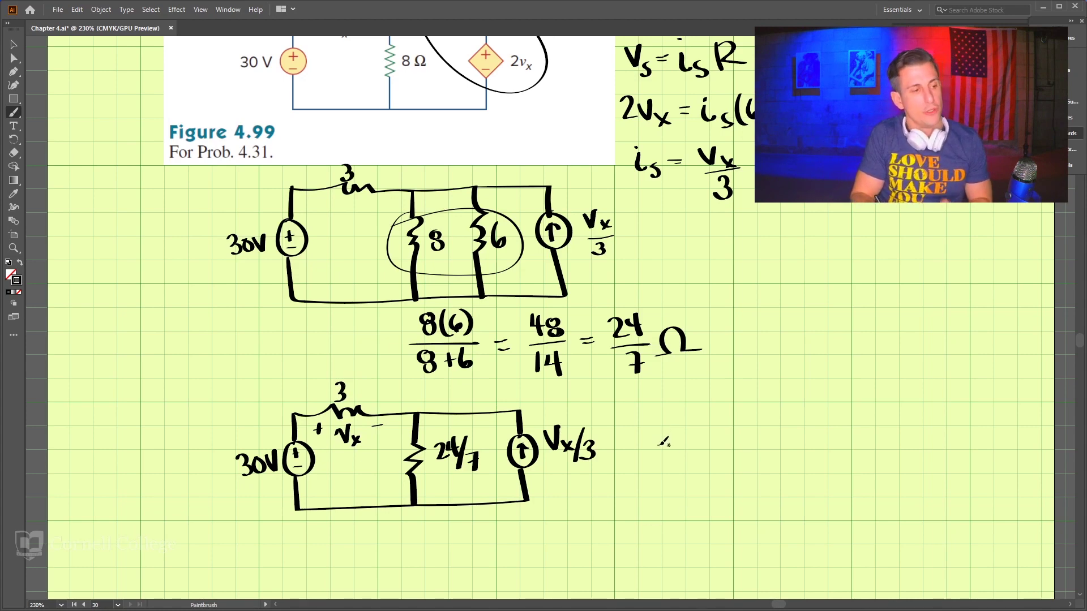
mouse_move(414, 411)
mouse_down()
mouse_move(413, 488)
mouse_move(591, 474)
mouse_move(522, 399)
mouse_move(391, 417)
mouse_up()
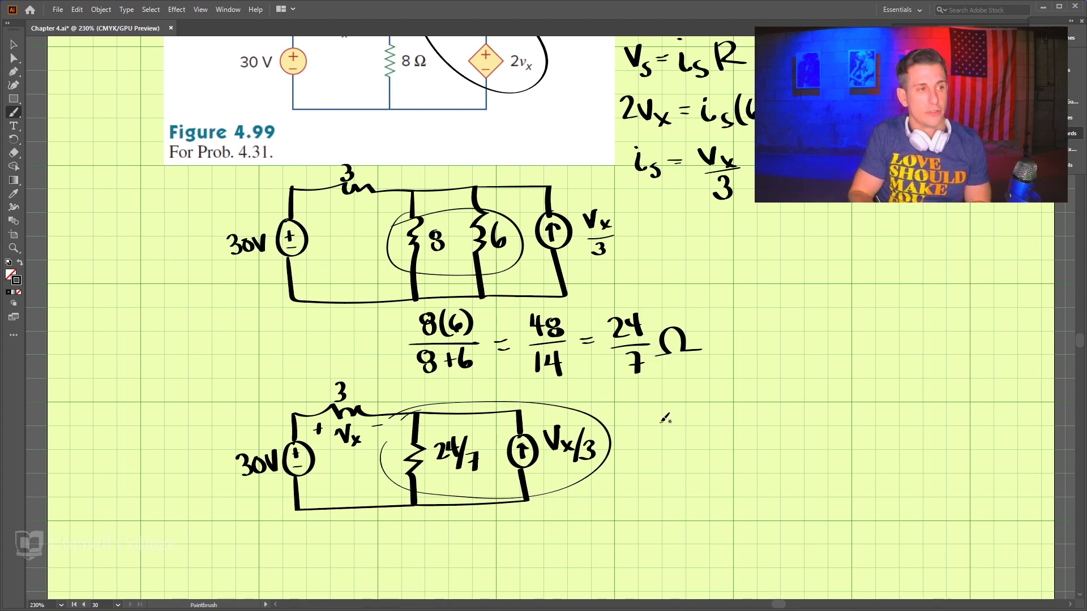
Write Vs = is R beside the lower circuit and start Vx/3 · 24/7 below it.
mouse_move(659, 419)
mouse_down()
mouse_move(677, 420)
mouse_move(678, 448)
mouse_move(739, 449)
mouse_move(773, 413)
mouse_move(787, 436)
mouse_up()
click(719, 415)
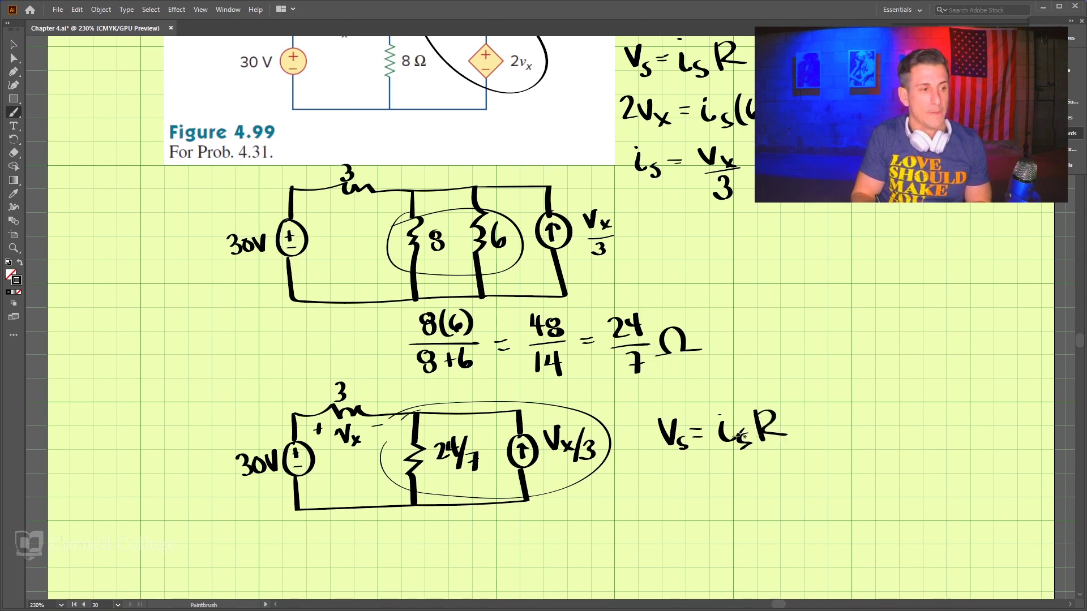
mouse_move(723, 465)
mouse_down()
mouse_move(730, 478)
mouse_move(746, 468)
mouse_up()
mouse_move(747, 480)
mouse_down()
mouse_move(754, 500)
mouse_move(738, 524)
mouse_up()
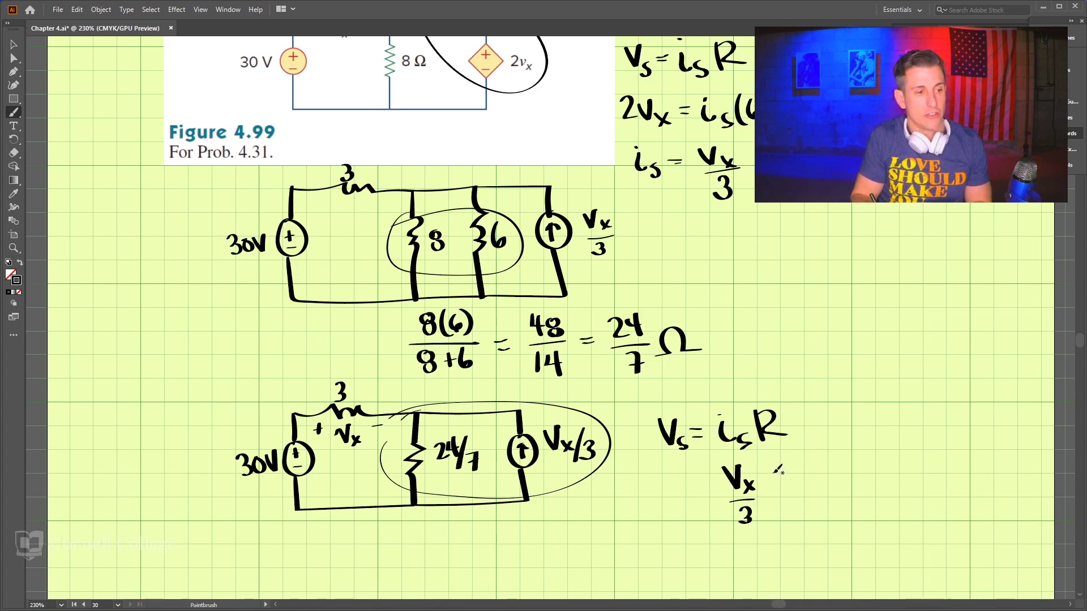
mouse_move(770, 471)
mouse_down()
mouse_move(784, 485)
mouse_move(802, 479)
mouse_move(791, 520)
mouse_up()
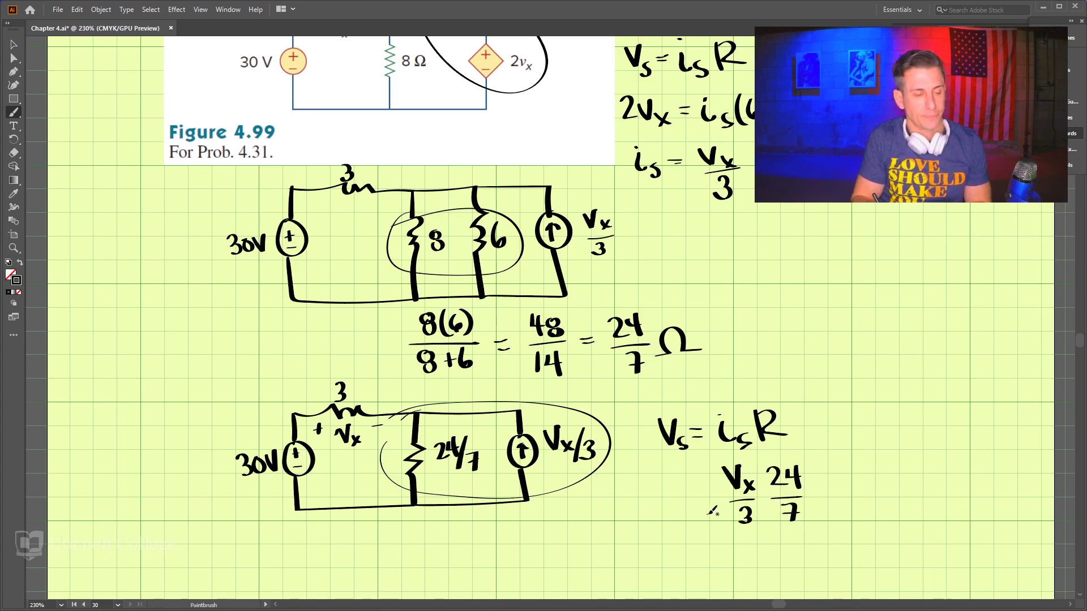
drag(753, 511, 746, 514)
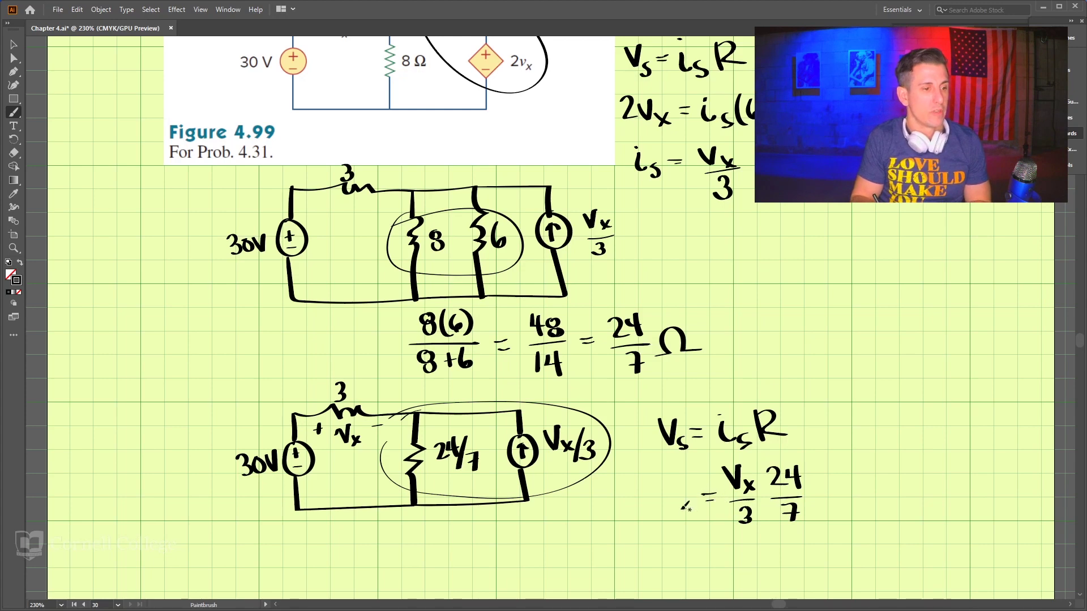
Complete the line as Vs = Vx/3 · 24/7 = 8/7 Vx.
mouse_move(660, 492)
mouse_down()
mouse_move(678, 488)
mouse_move(677, 515)
mouse_up()
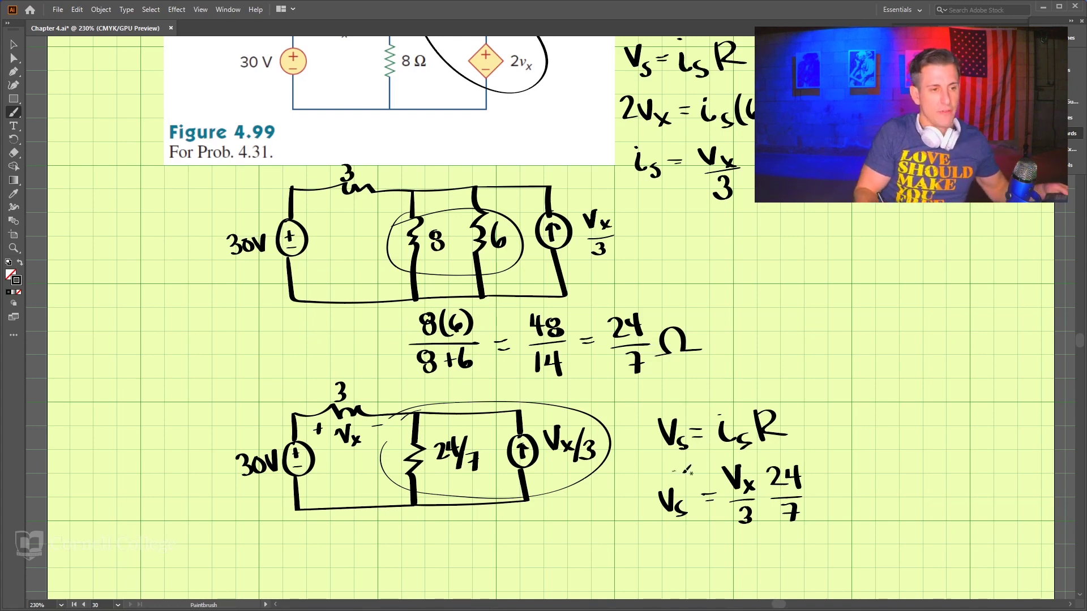
mouse_move(815, 491)
mouse_down()
mouse_move(854, 470)
mouse_move(852, 493)
mouse_move(866, 496)
mouse_move(857, 524)
mouse_up()
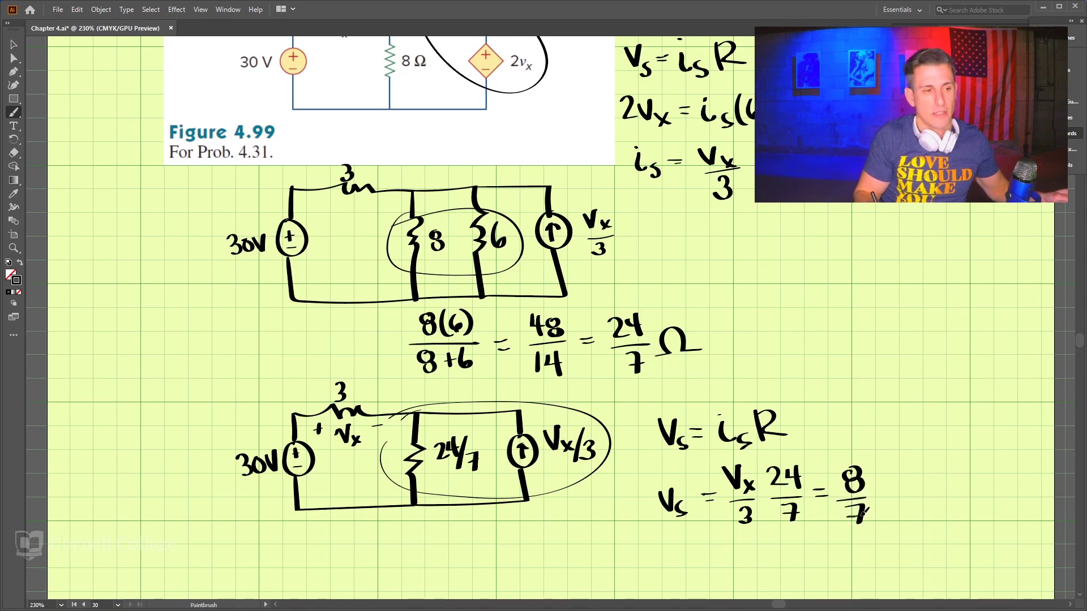
mouse_move(881, 481)
mouse_down()
mouse_move(901, 473)
mouse_move(919, 506)
mouse_up()
drag(919, 492, 914, 501)
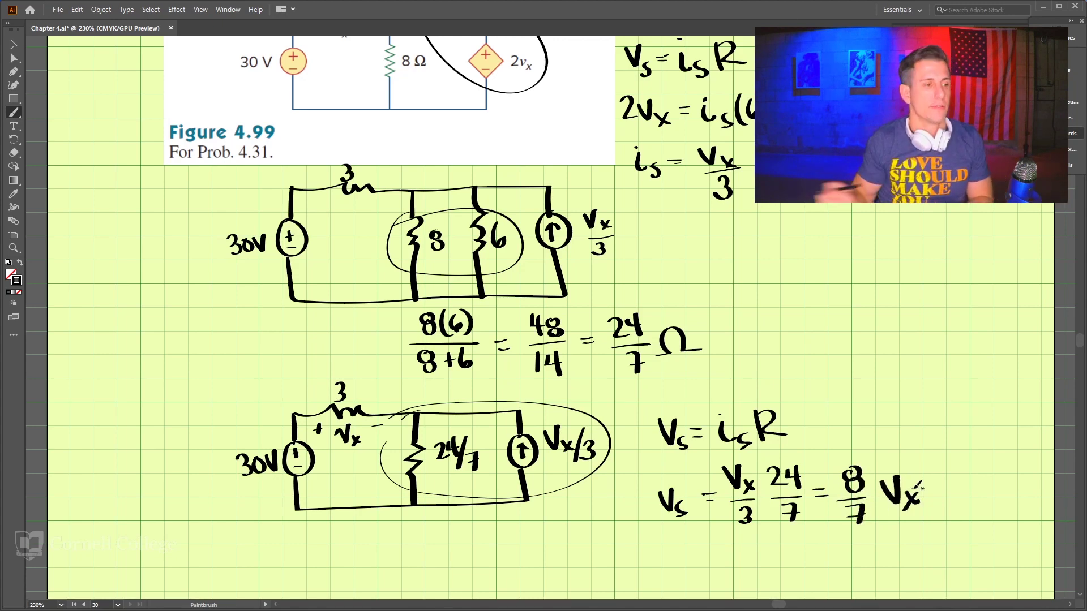
scroll(338, 362, down, 5)
scroll(337, 362, down, 1)
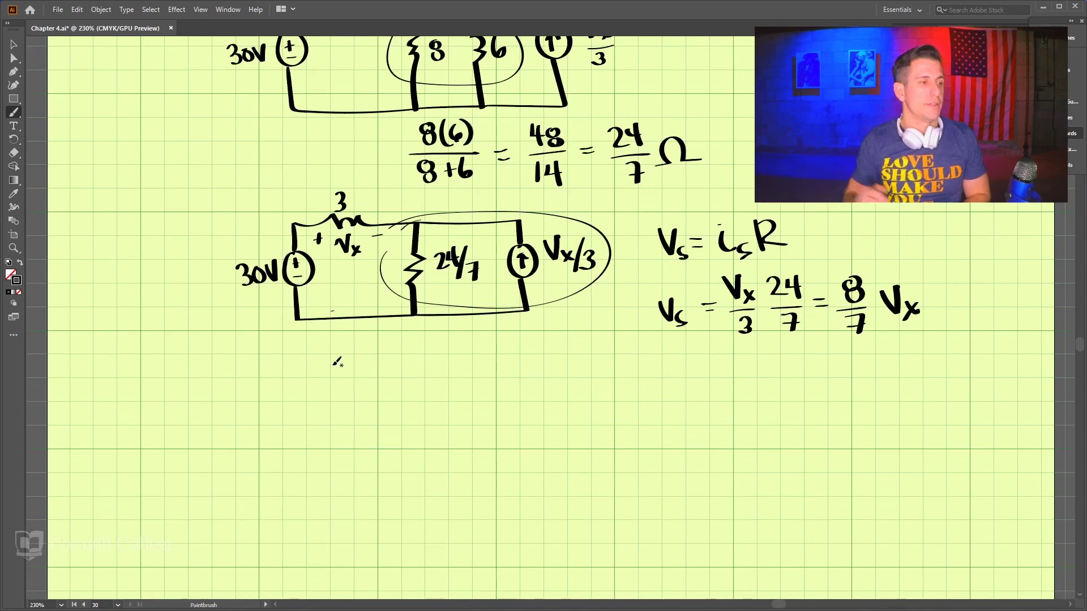